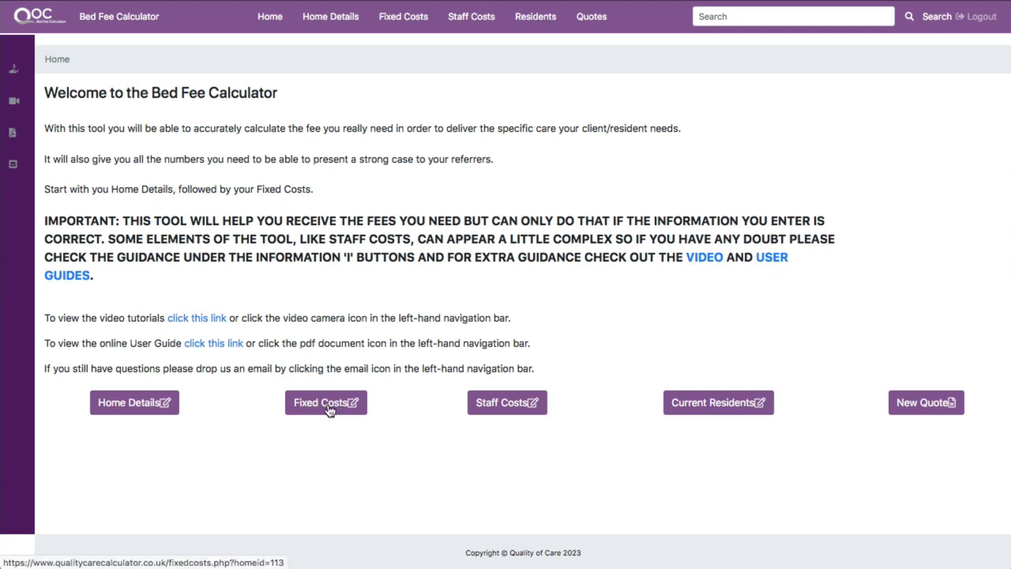
Open the Fixed Costs section, read its guidance note and open the costs for editing
left_click(328, 404)
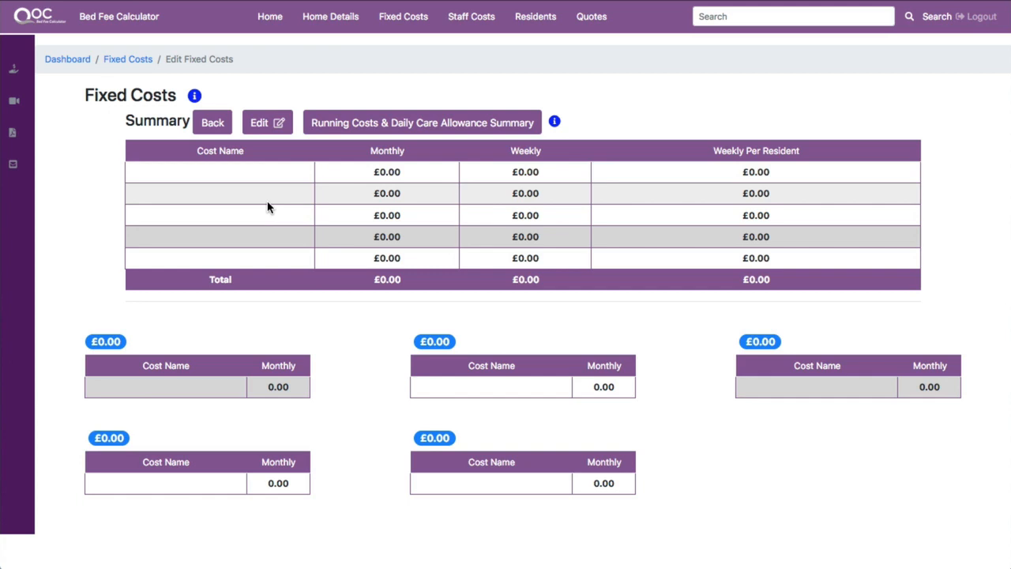
left_click(194, 96)
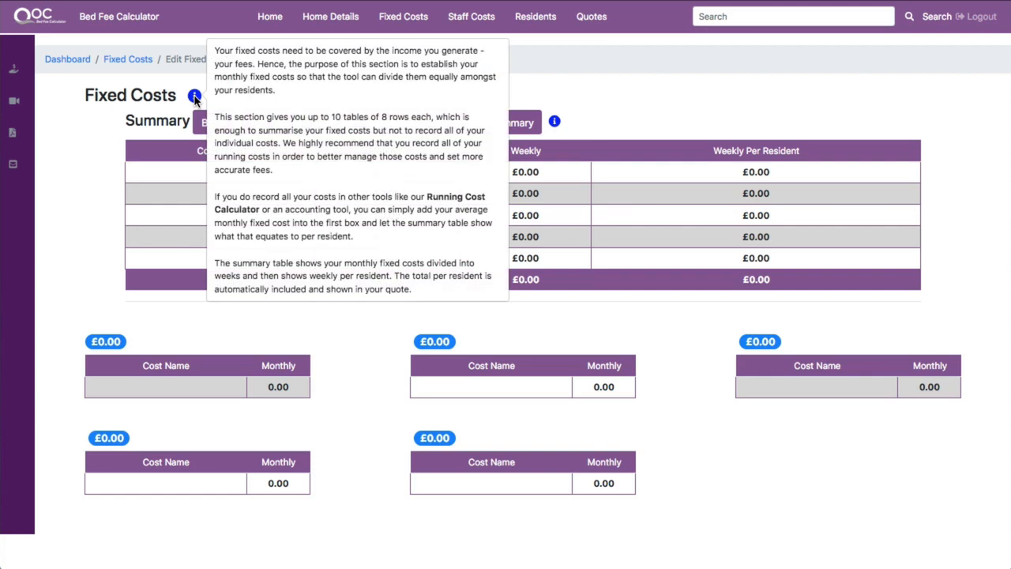
left_click(194, 97)
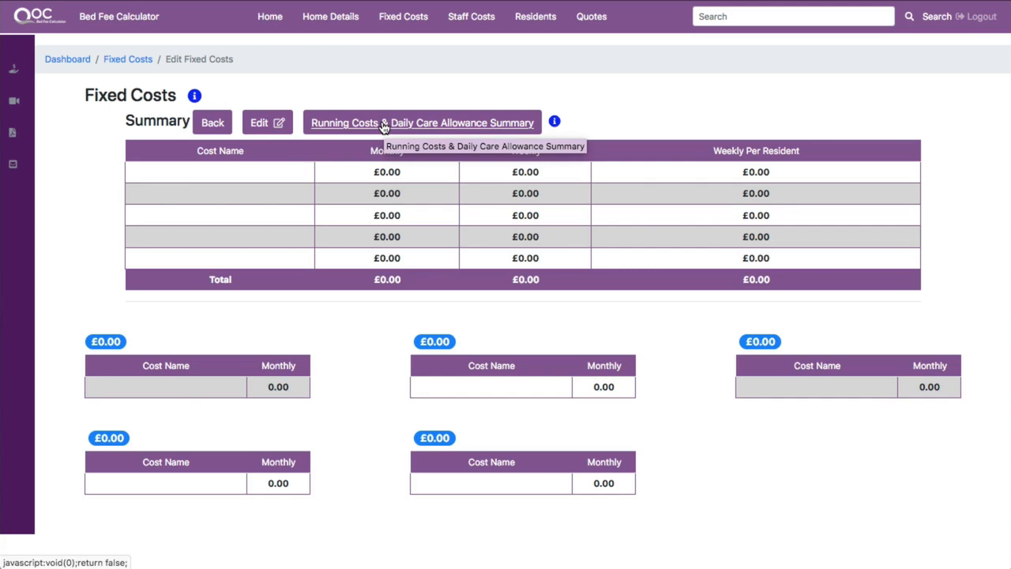
left_click(259, 124)
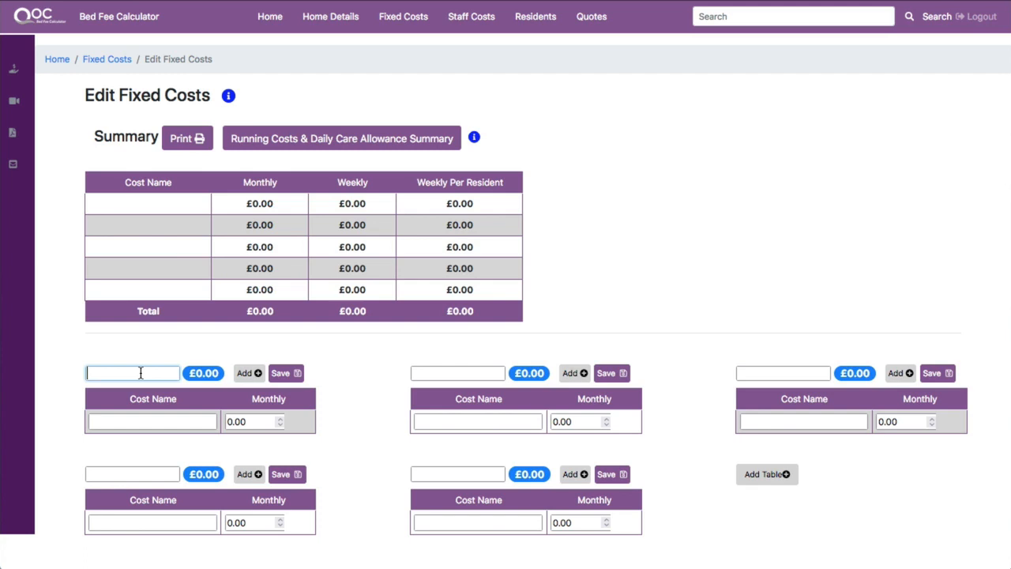
Name the first cost table Fixed Cost, enter a row named Cost at 10000 monthly and save the table
type("Fixed Cost")
left_click(113, 425)
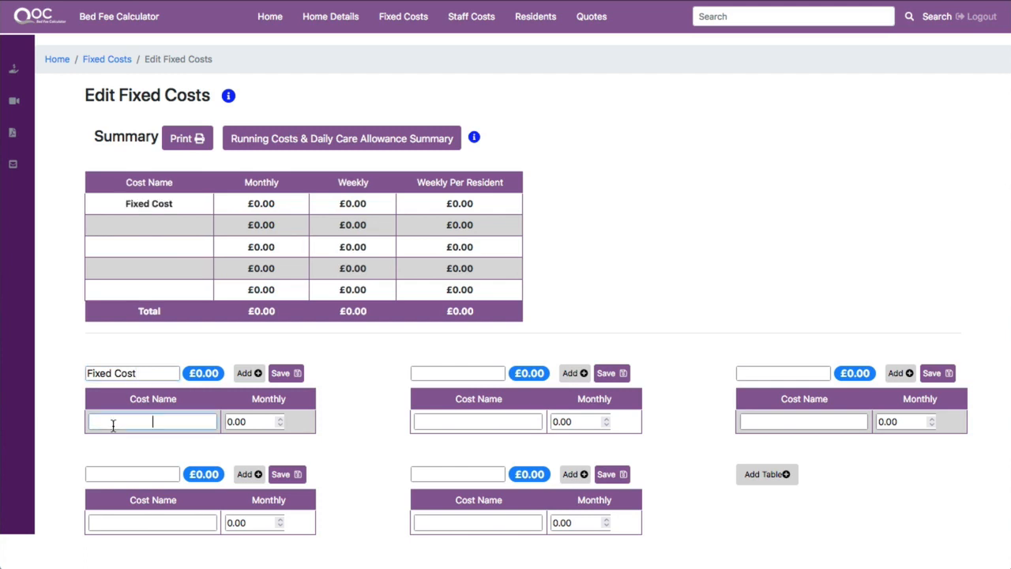
type("Cost")
key("Tab")
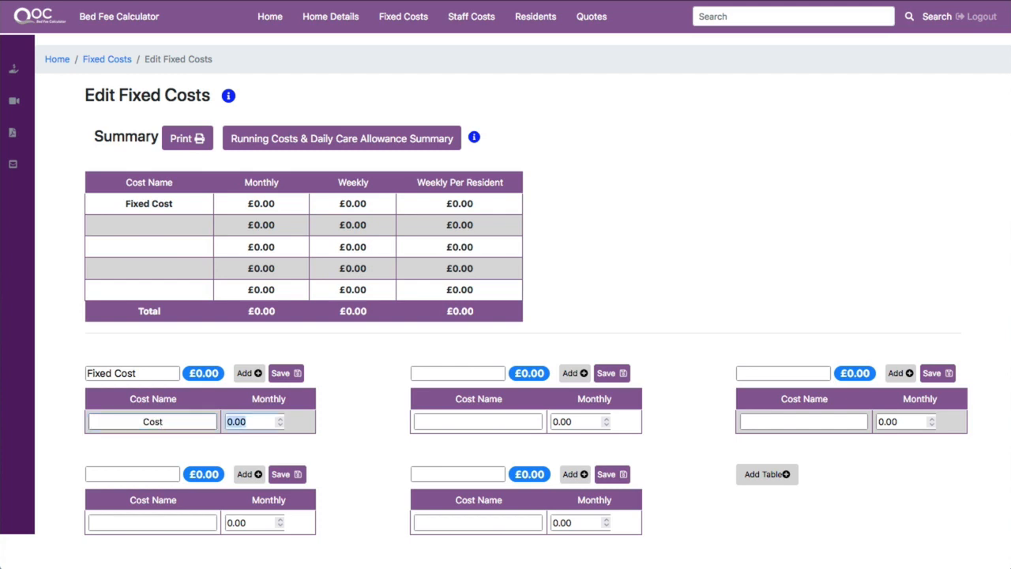
type("10000")
left_click(286, 373)
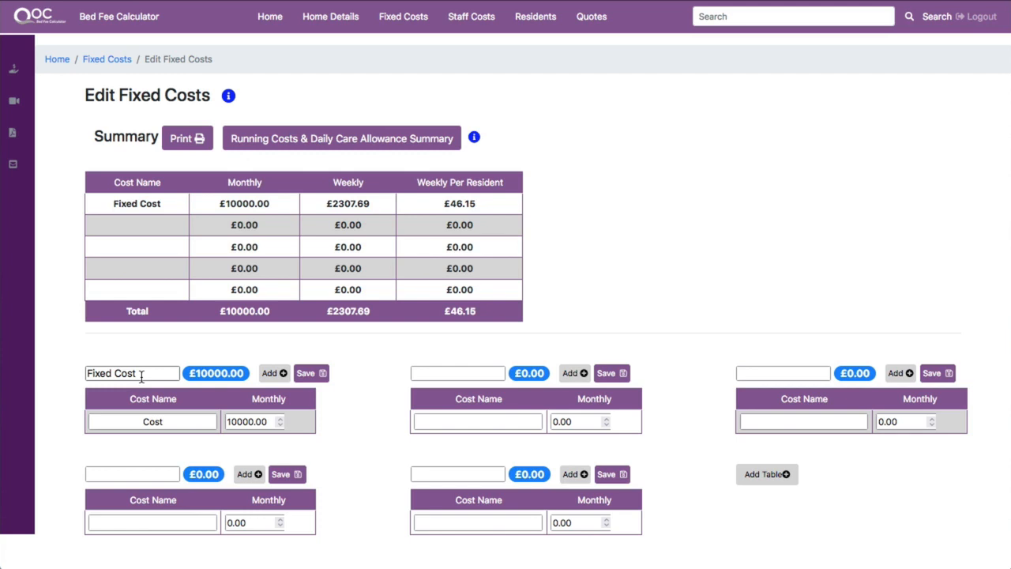
Rename the first cost table Utilities and change its row to Gas with a monthly cost of 2000
left_click_drag(141, 375, 87, 377)
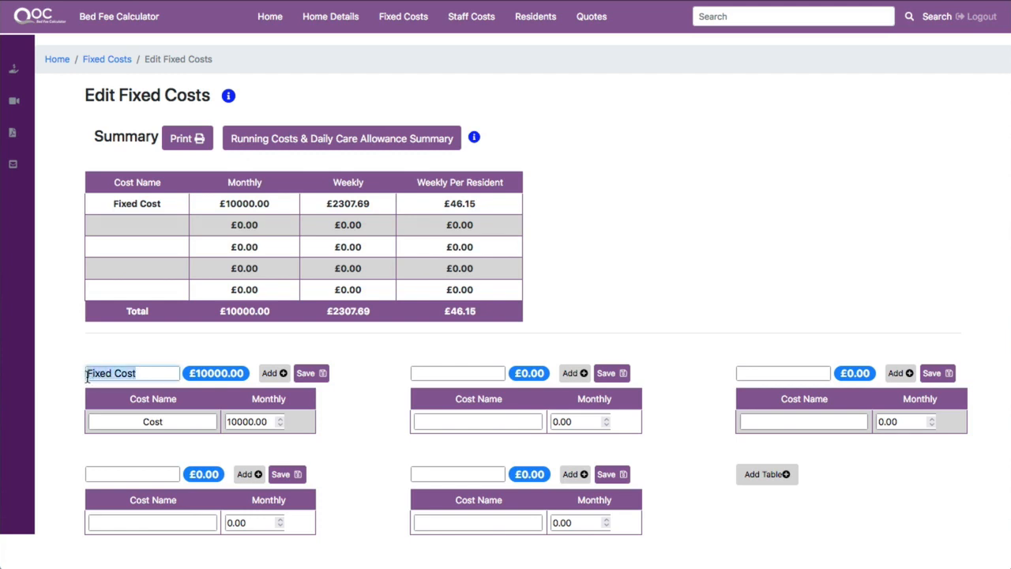
type("U")
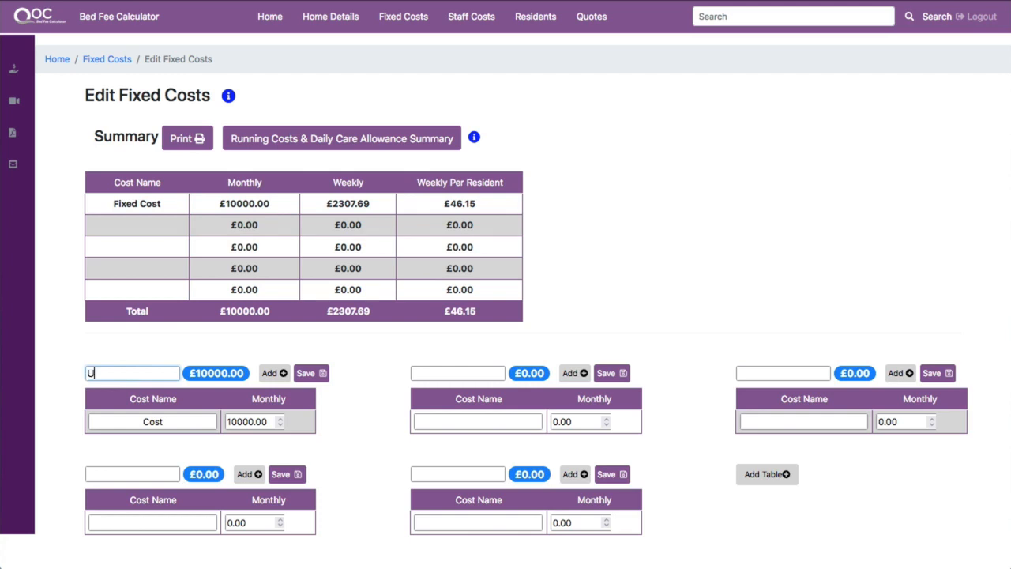
type("tilities")
left_click_drag(188, 422, 132, 422)
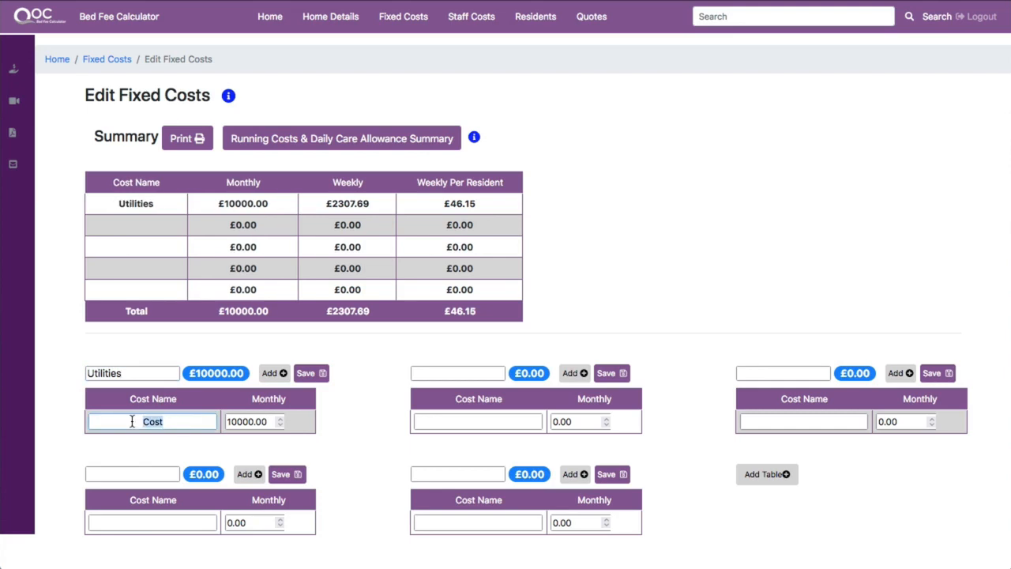
type("Gas")
left_click(237, 421)
key("BackSpace")
key("BackSpace")
key("BackSpace")
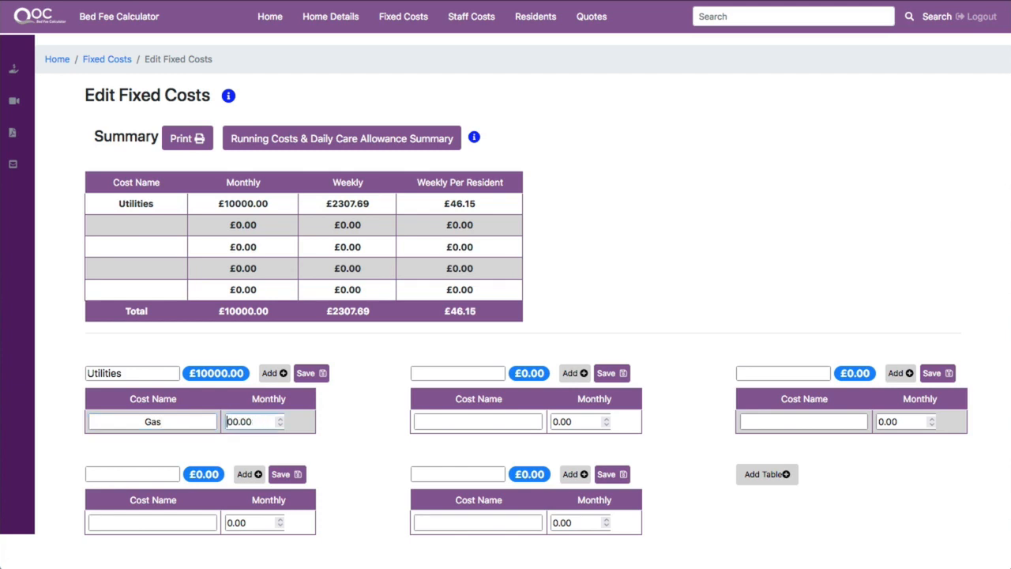
type("20")
Add a row to the Utilities table for Electricity with a monthly cost of 2000
left_click(275, 374)
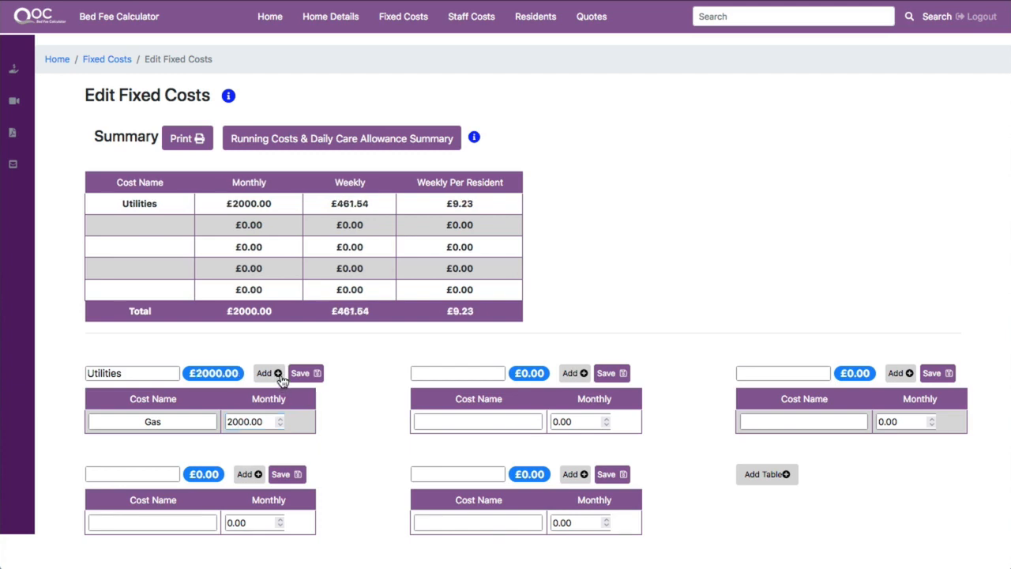
left_click(164, 445)
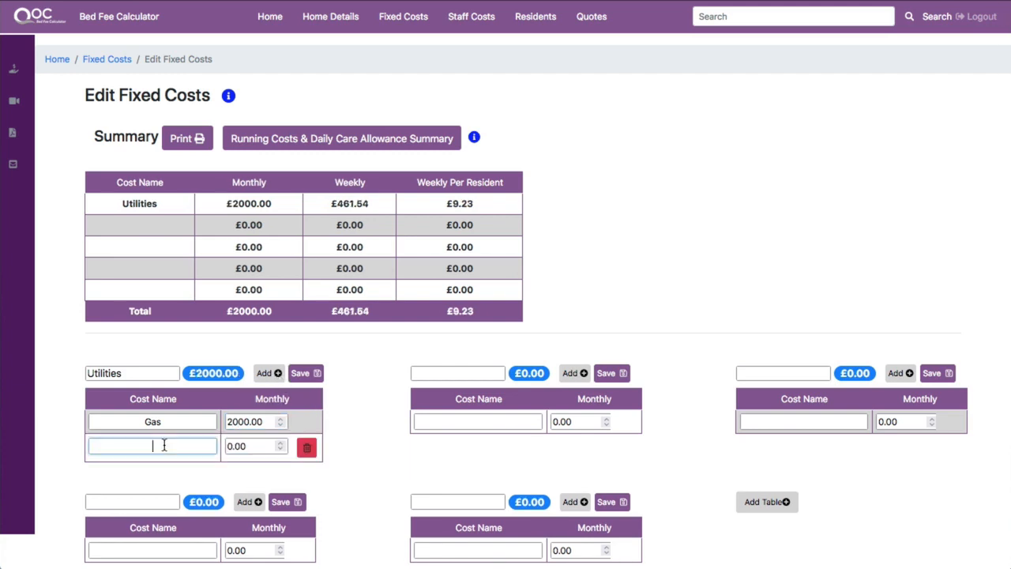
type("Electricity")
key("Tab")
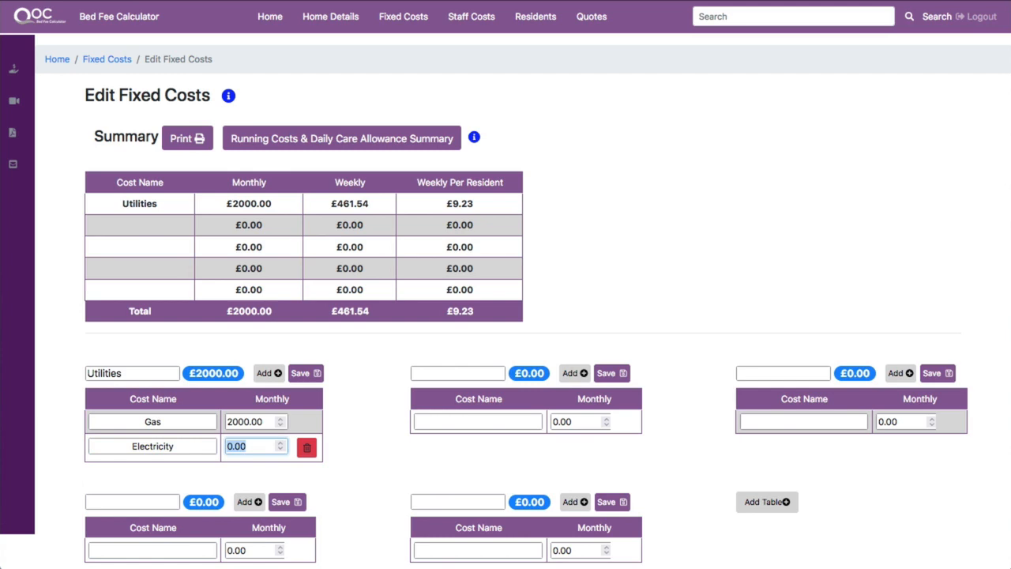
type("2000")
Add a Water row to the Utilities table with a monthly cost of 200
left_click(268, 373)
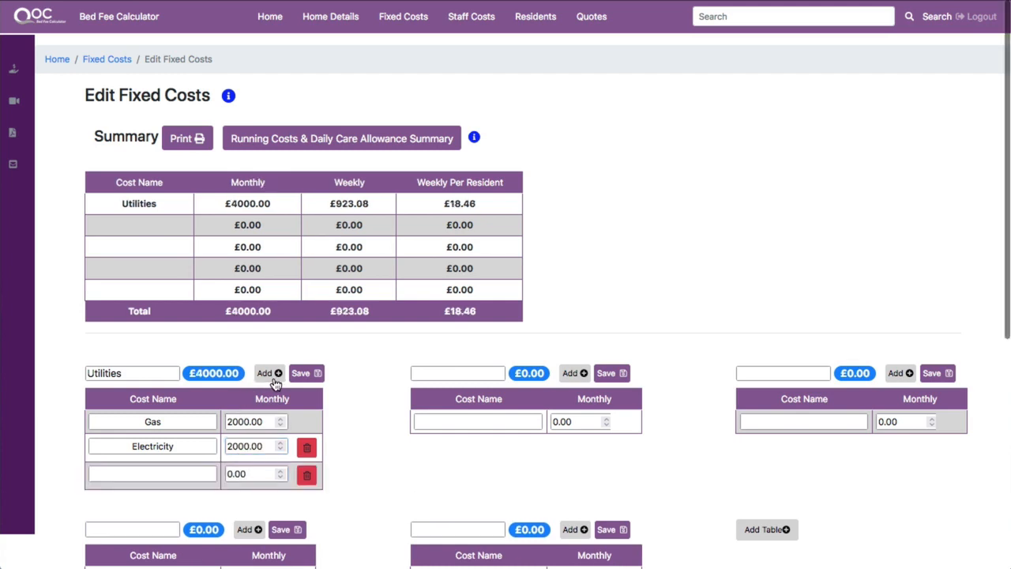
left_click(165, 474)
type("Water")
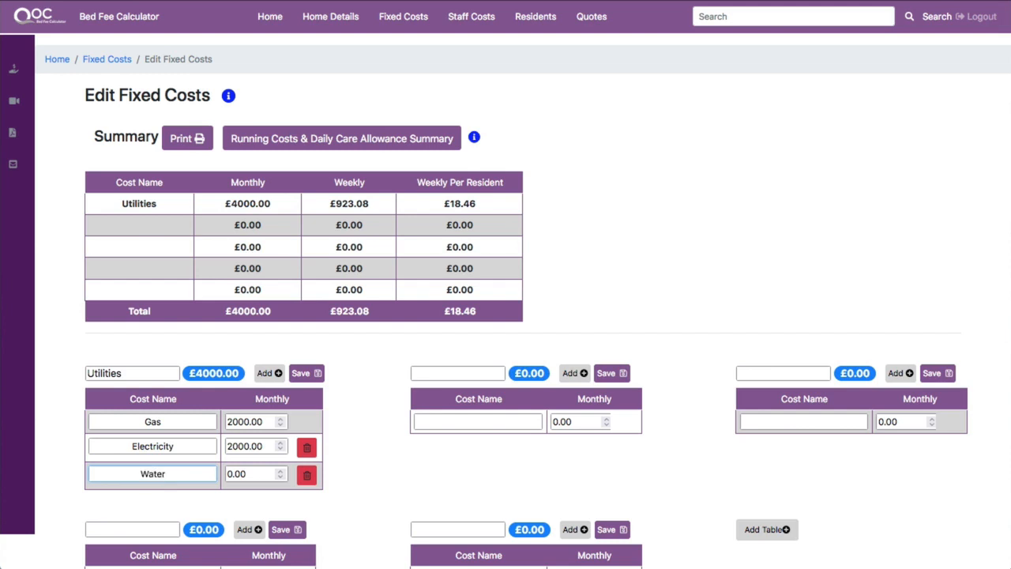
scroll(177, 462, "down", 1)
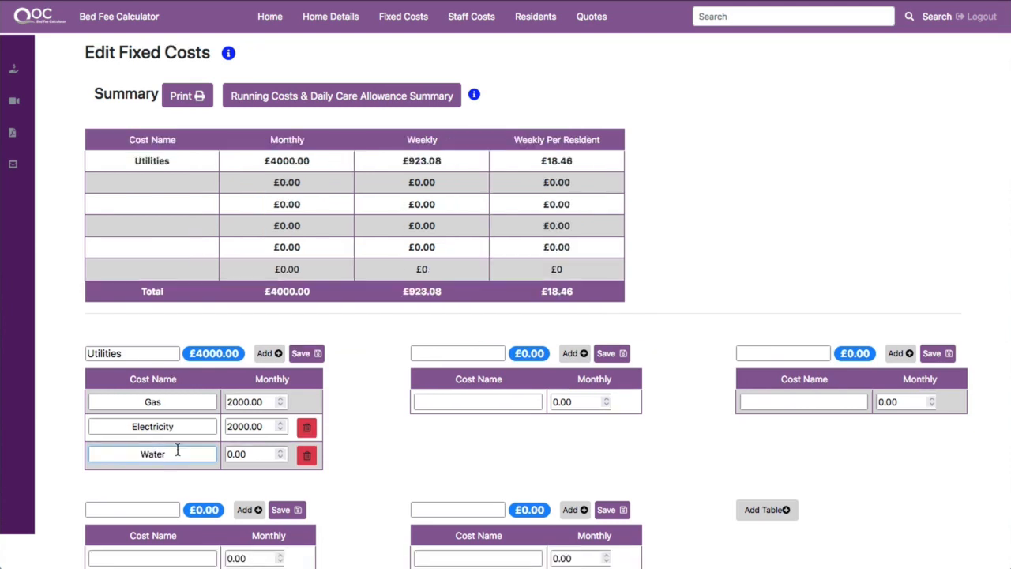
key("Tab")
type("200")
key("Tab")
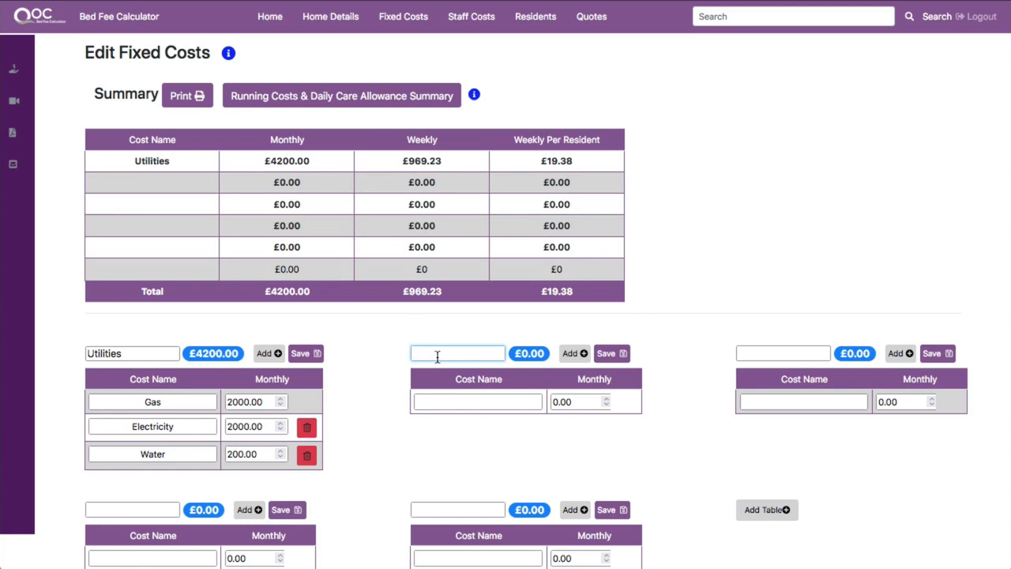
Name the second cost table Kitchen and enter a Food row with a monthly cost of 3000
type("Kitchen")
key("Return")
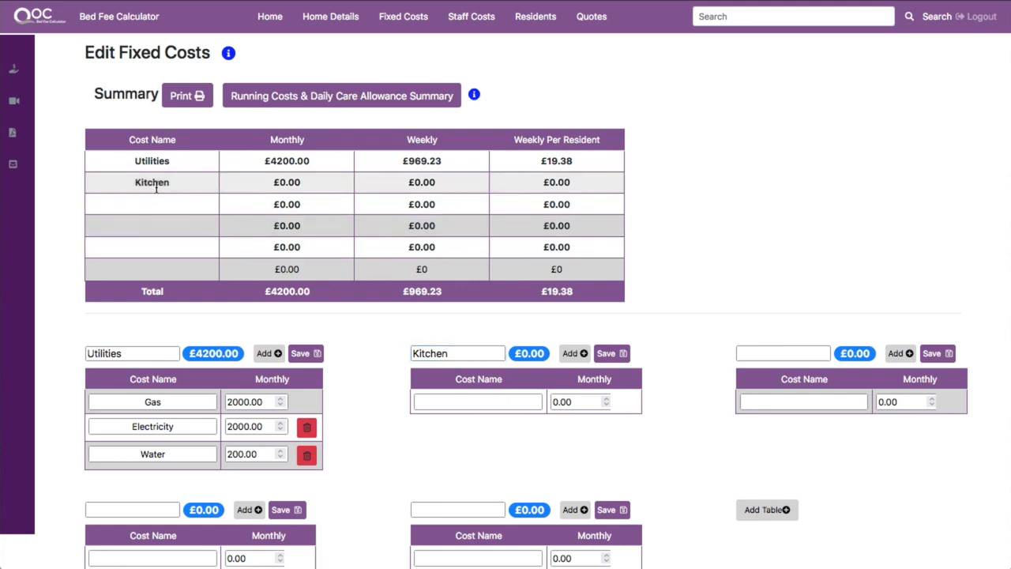
left_click(437, 401)
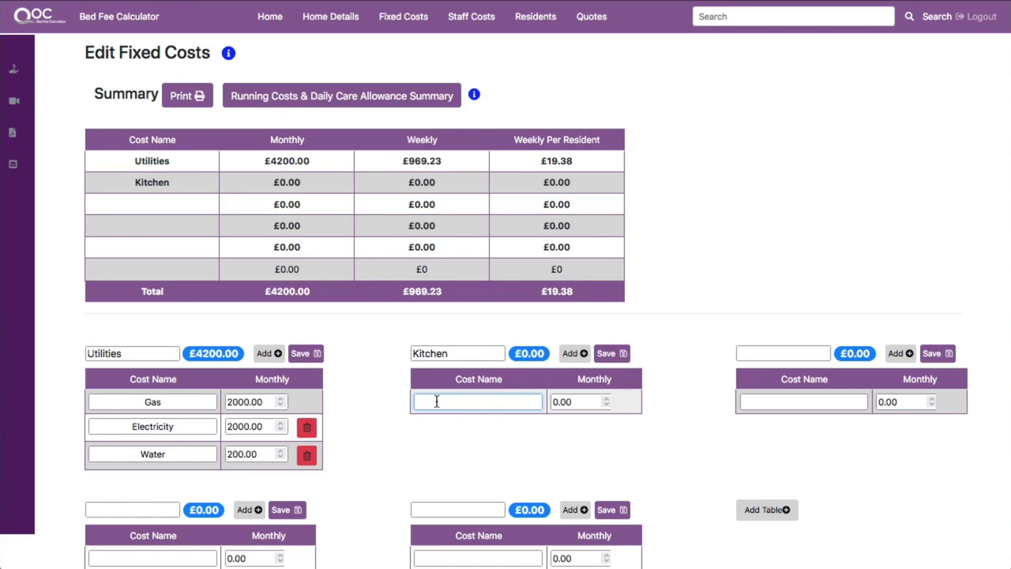
type("Food")
key("Tab")
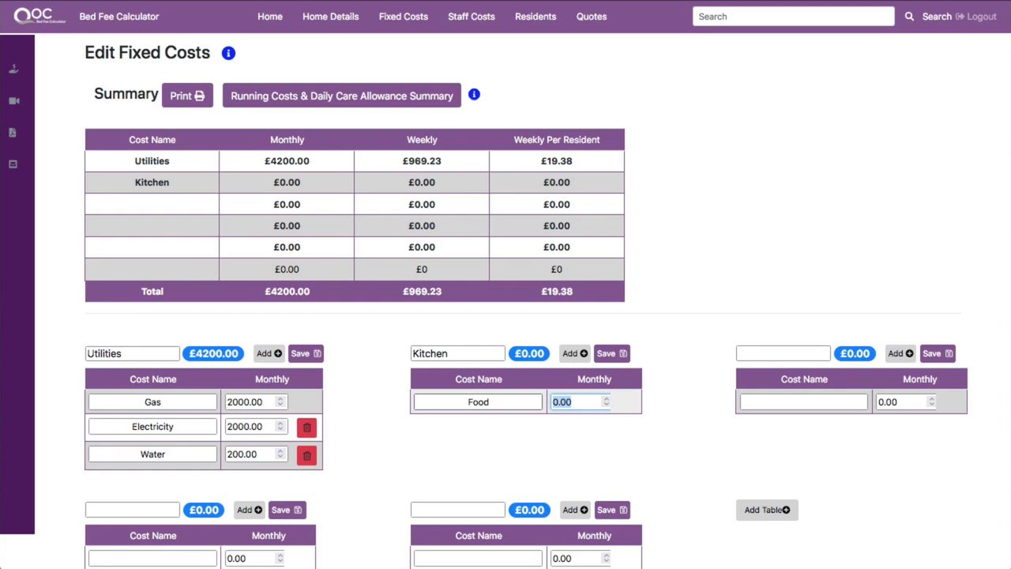
type("3000")
key("Tab")
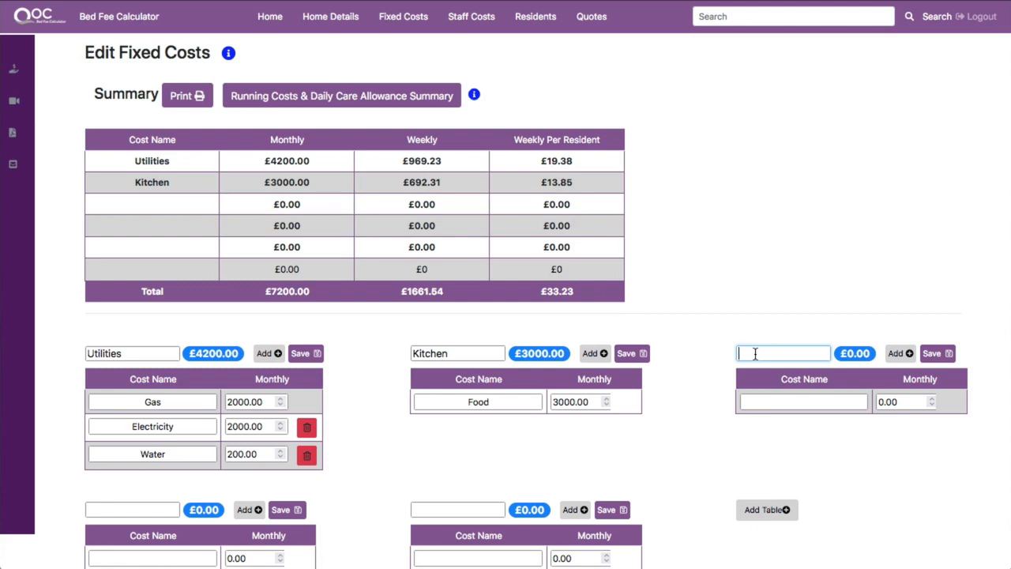
Name the third cost table Housekeeping
type("Housekeeping")
key("BackSpace")
key("BackSpace")
key("BackSpace")
key("BackSpace")
type("ping")
Add an extra blank cost table after the five default tables
scroll(432, 432, "down", 2)
left_click(430, 430)
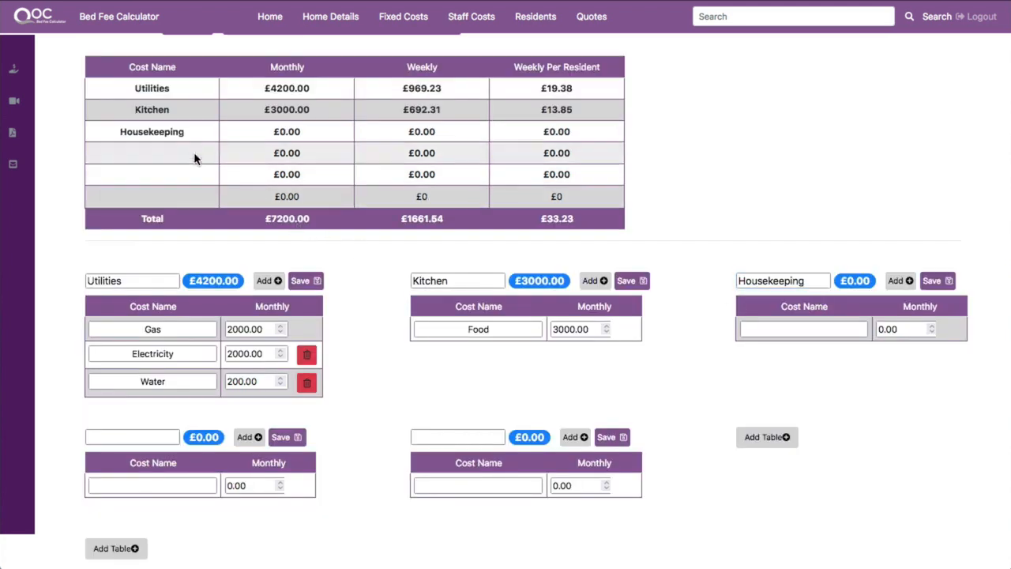
left_click(774, 440)
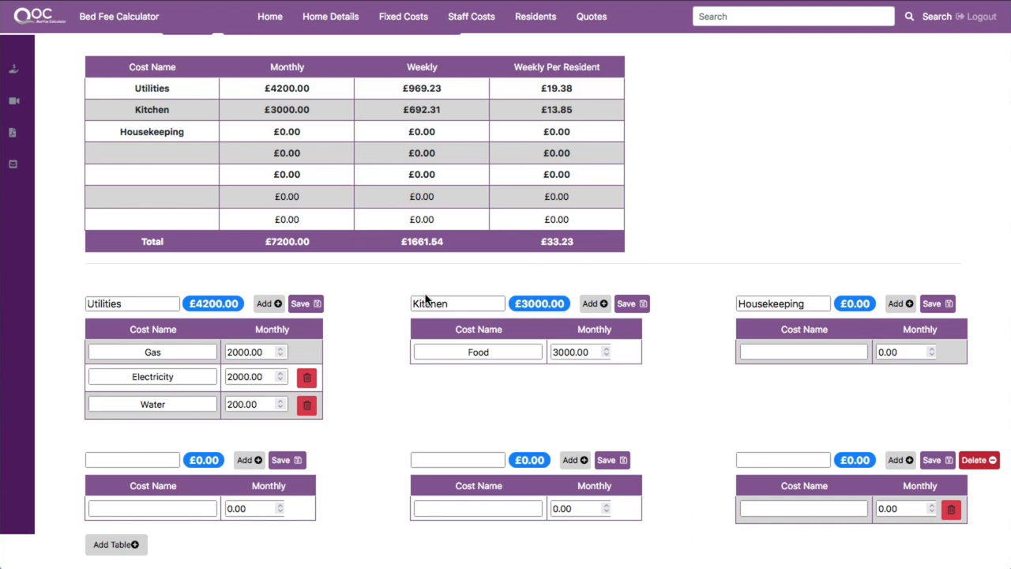
scroll(425, 295, "up", 2)
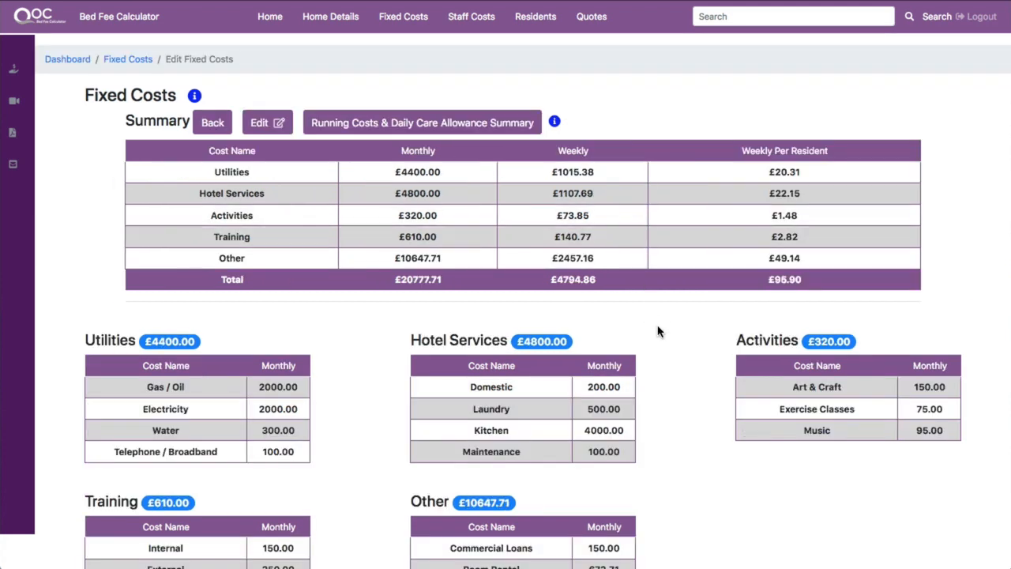
Review the completed fixed costs, then open them for editing and add a new cost table named Kitchen
scroll(659, 332, "down", 3)
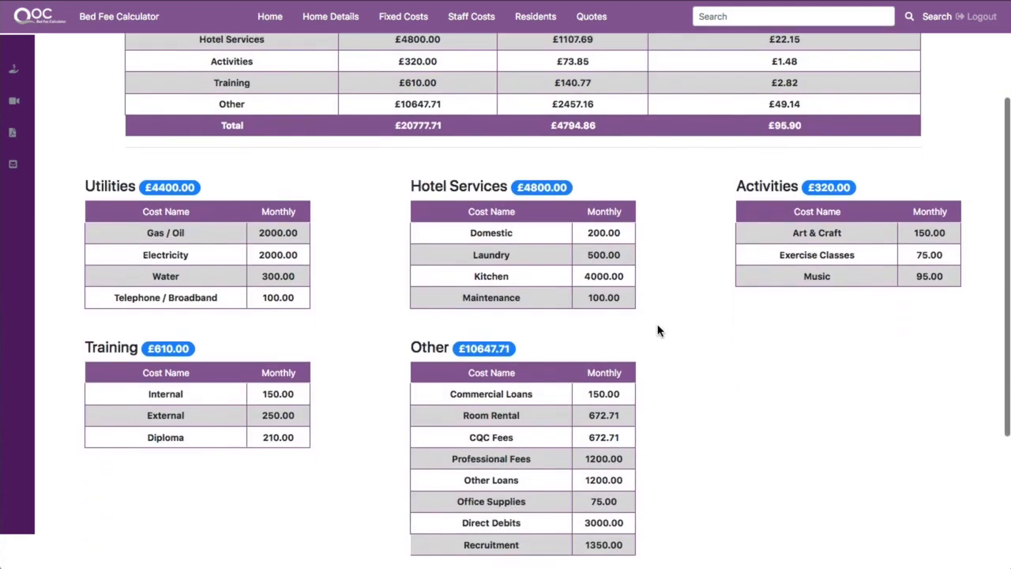
scroll(659, 332, "down", 1)
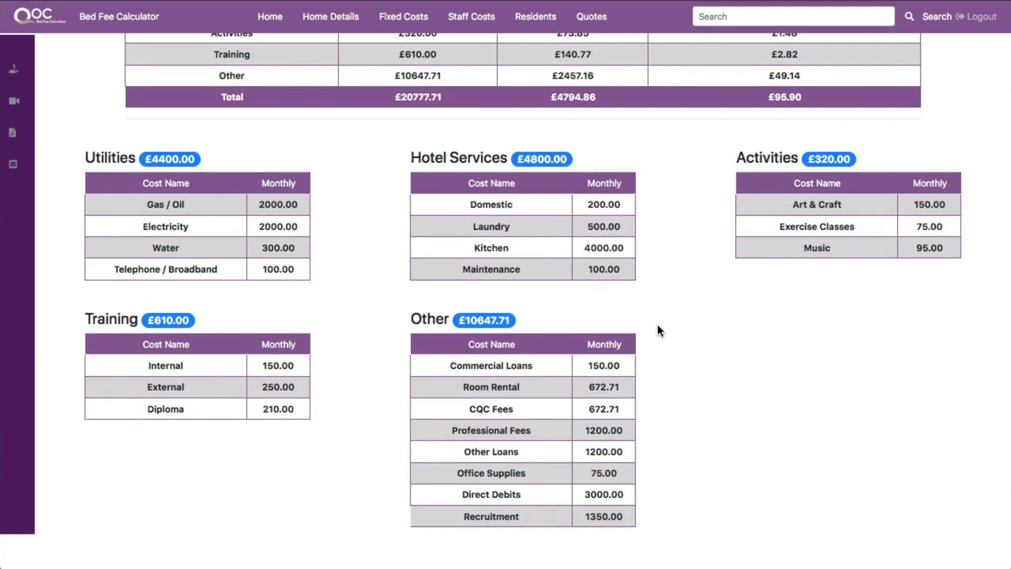
scroll(660, 330, "up", 4)
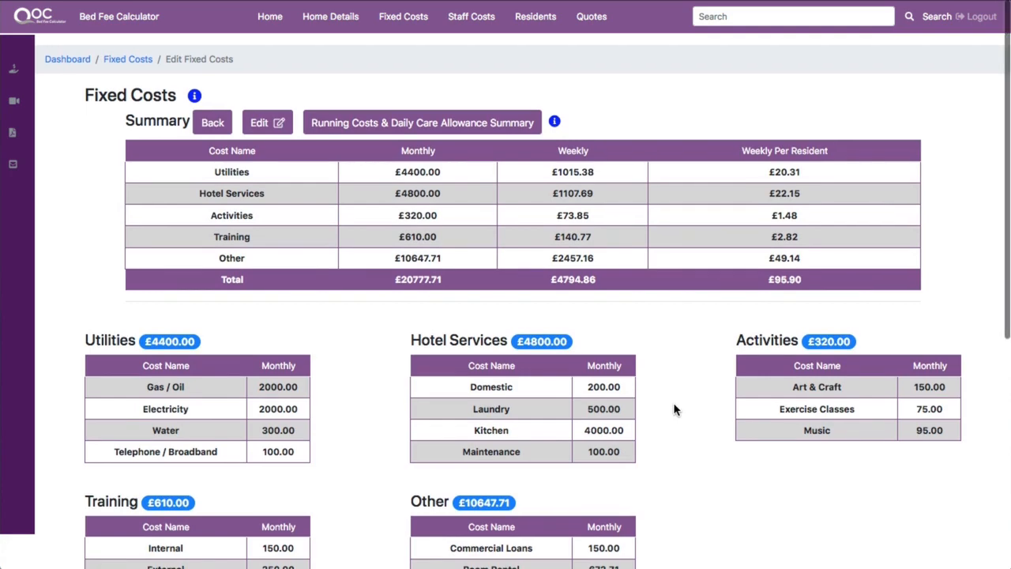
left_click(265, 124)
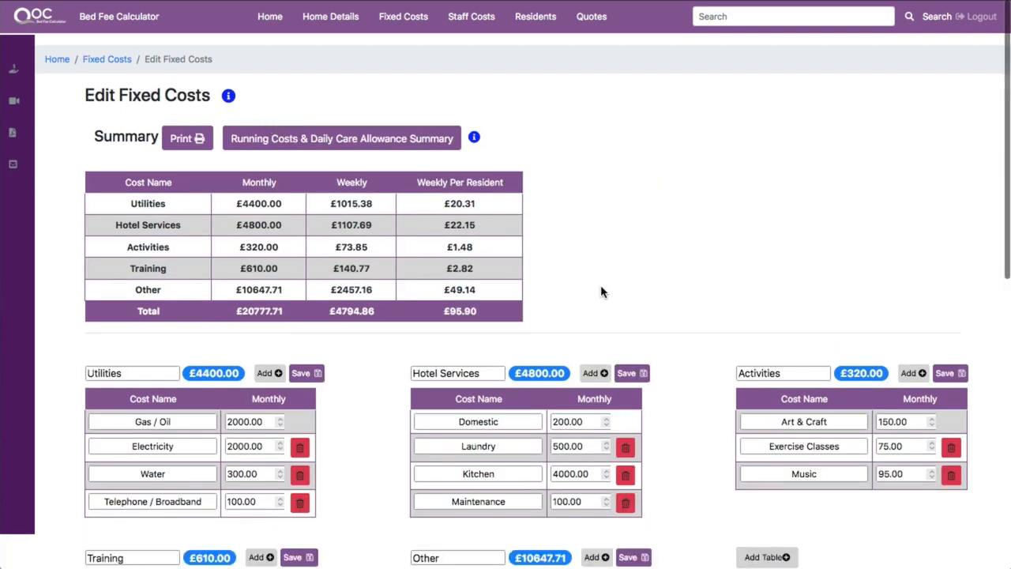
scroll(601, 293, "down", 5)
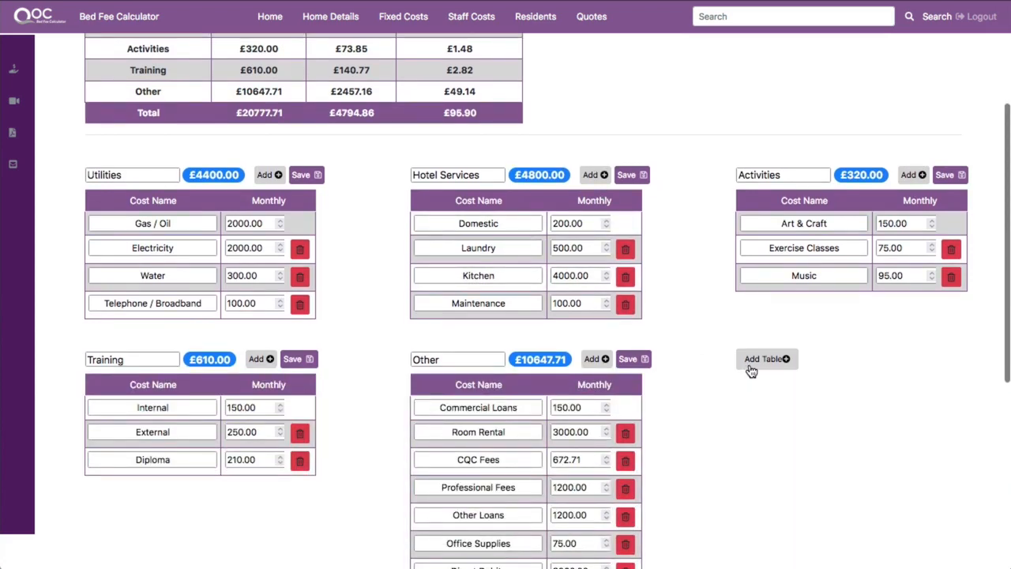
left_click(751, 362)
left_click(748, 381)
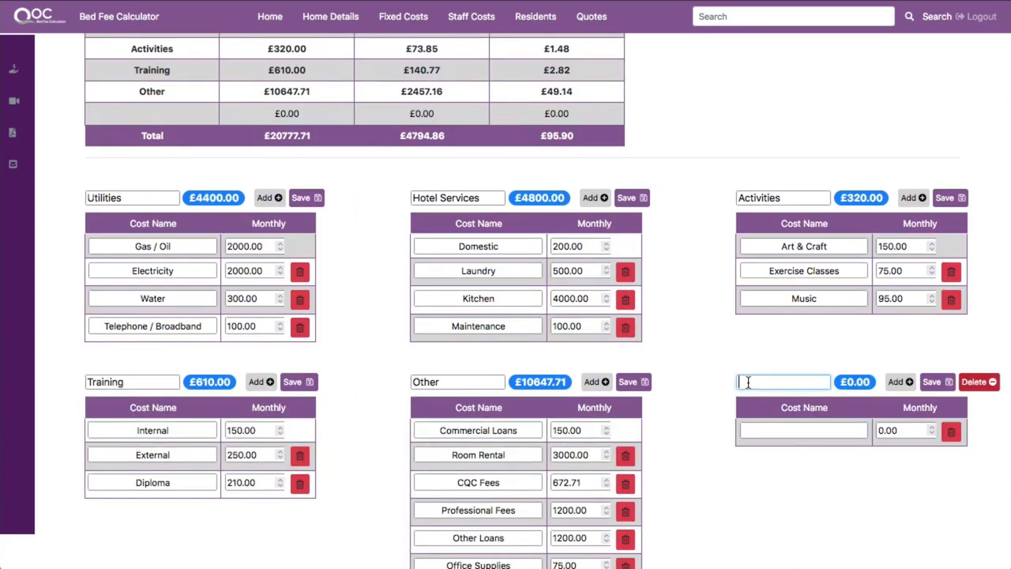
type("Kitchen")
key("Tab")
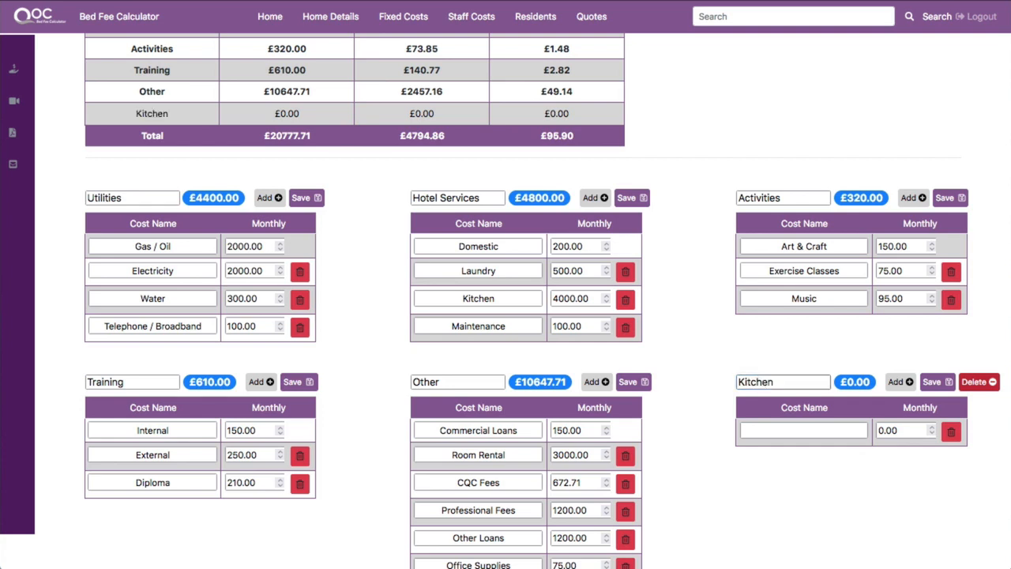
Add another blank cost table below the Training table and review the updated cost summary
scroll(749, 386, "down", 3)
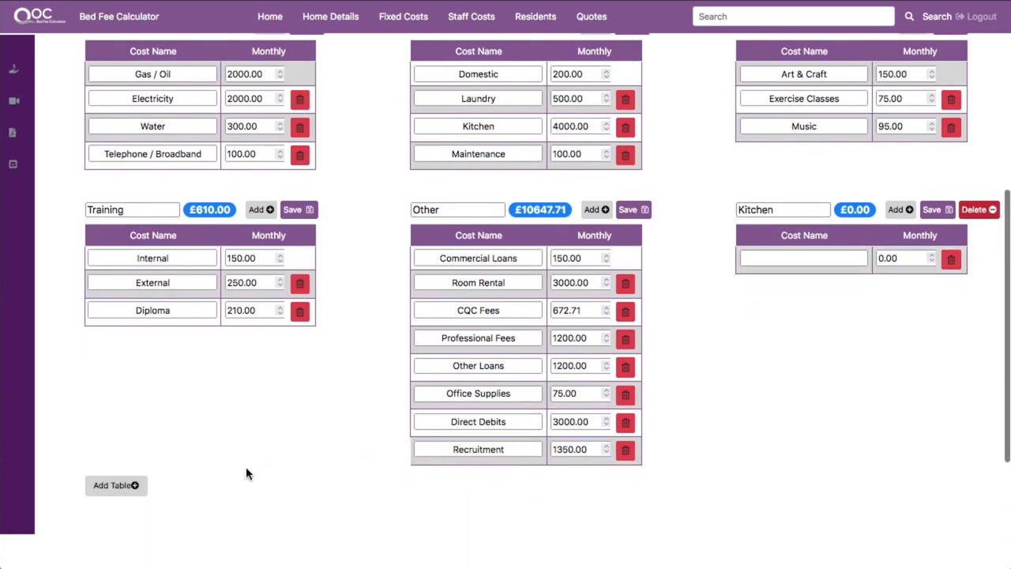
left_click(118, 491)
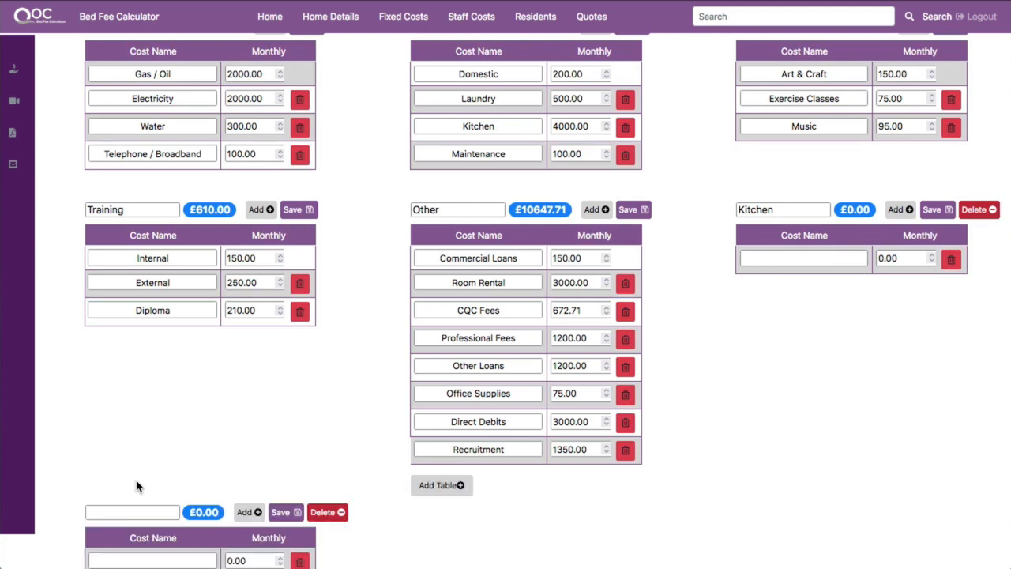
left_click(129, 508)
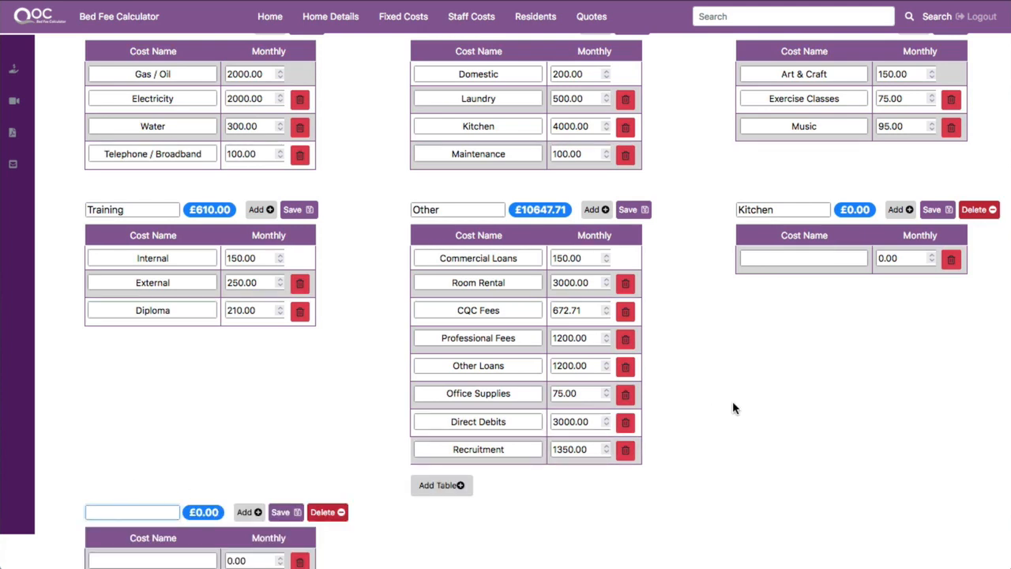
scroll(733, 406, "down", 4)
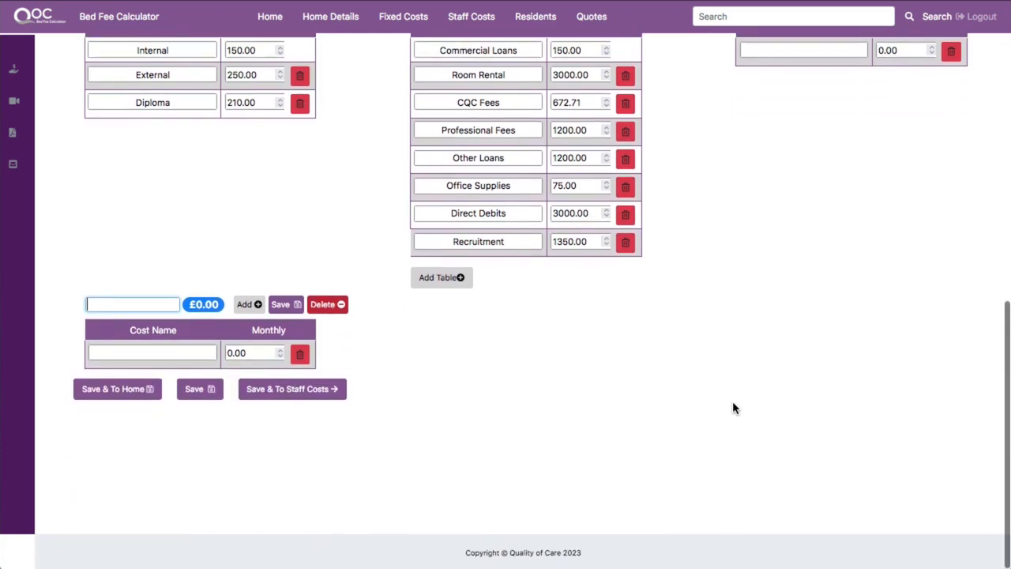
scroll(732, 407, "up", 15)
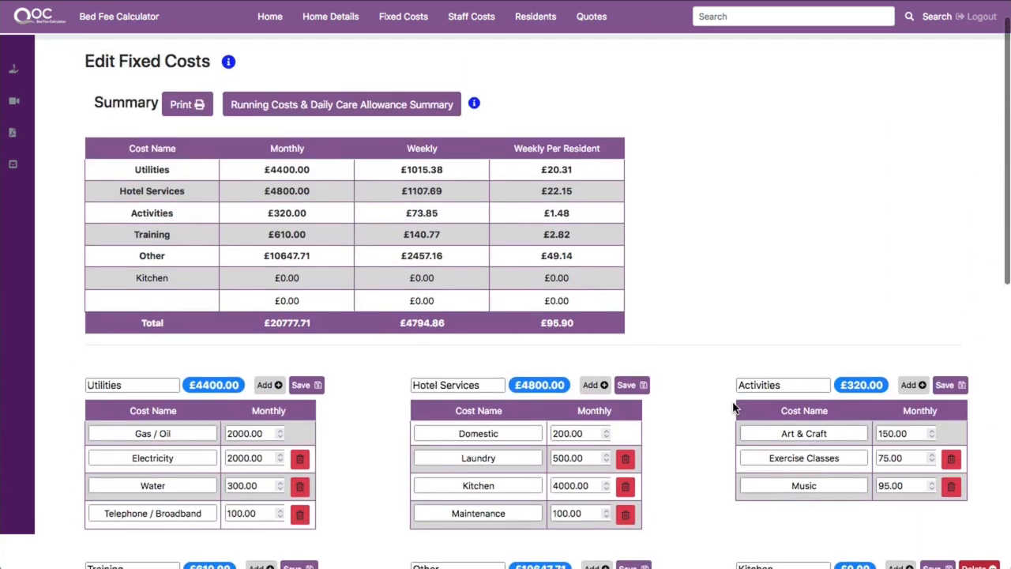
scroll(732, 407, "down", 12)
scroll(732, 407, "down", 3)
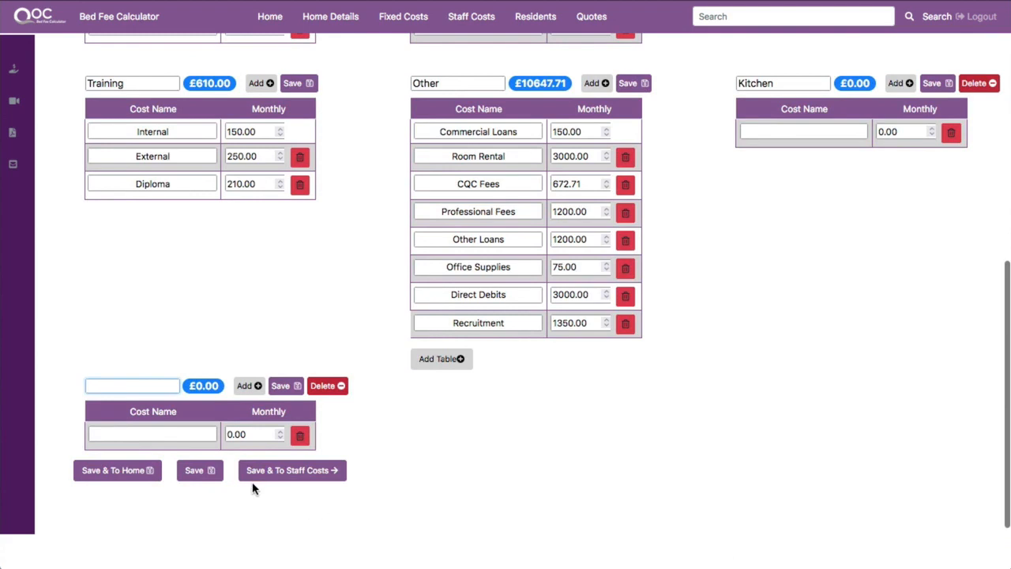